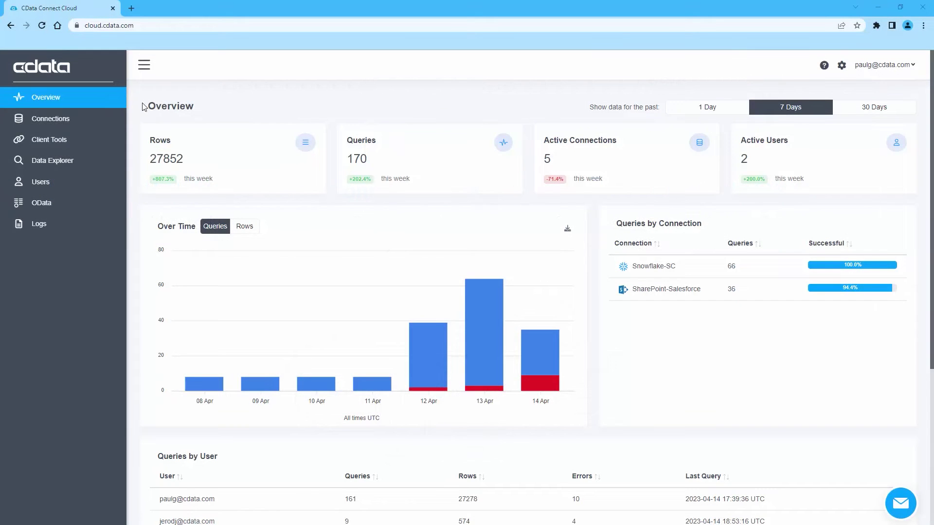
- Add a new SharePoint connection and name it SharePoint-Salesforce
left_click(75, 120)
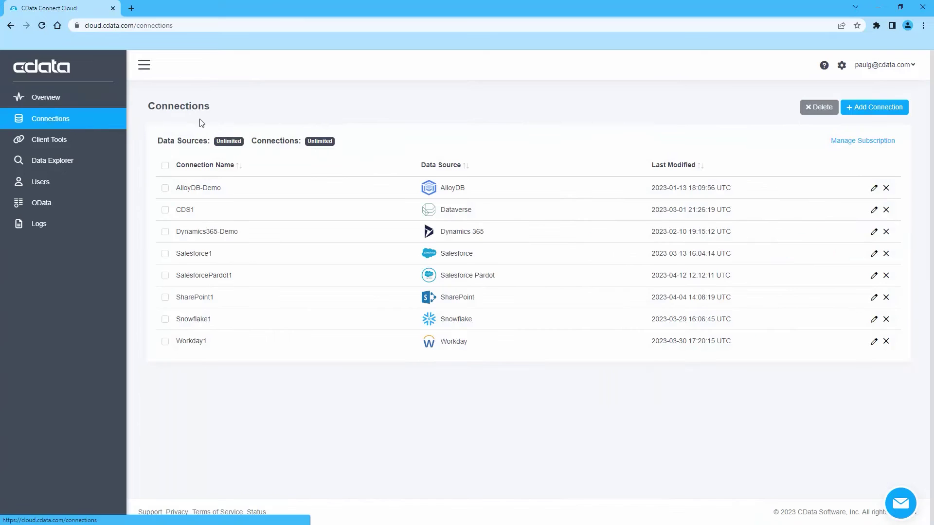
left_click(881, 108)
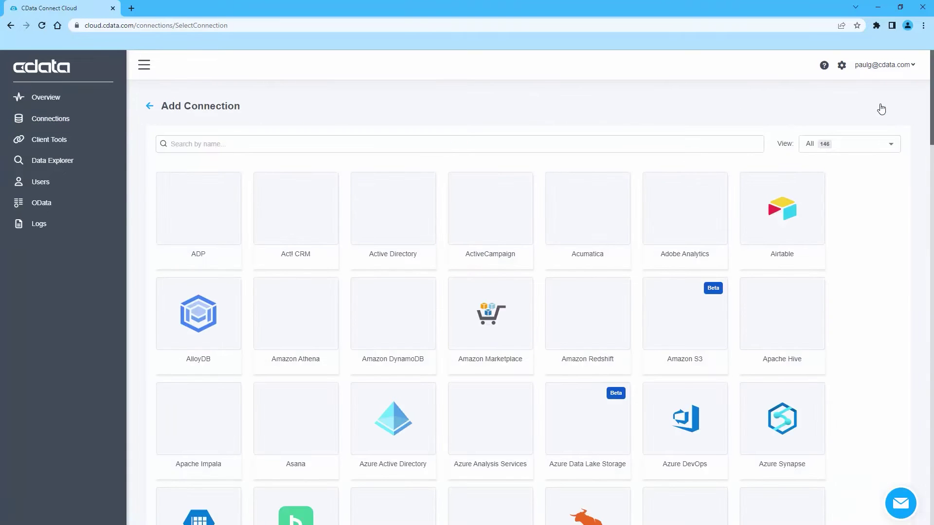
type("share")
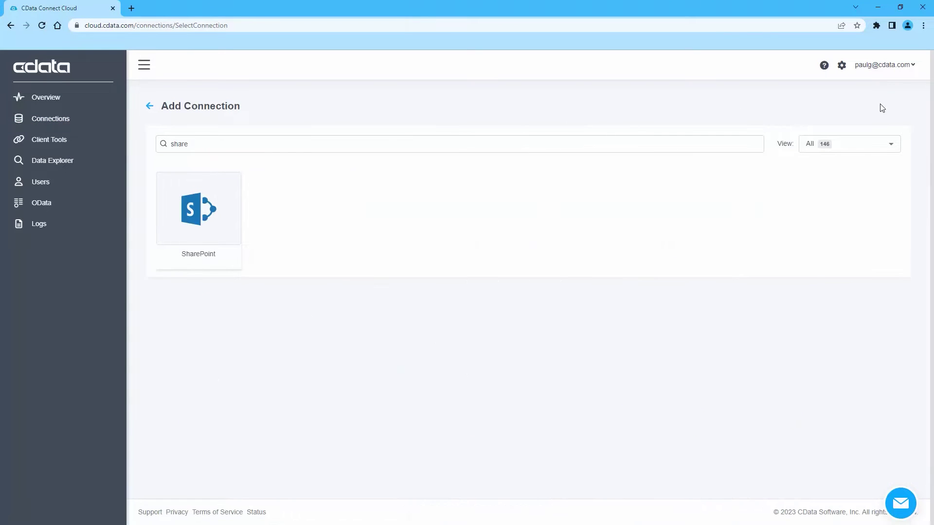
left_click(200, 209)
left_click(220, 198)
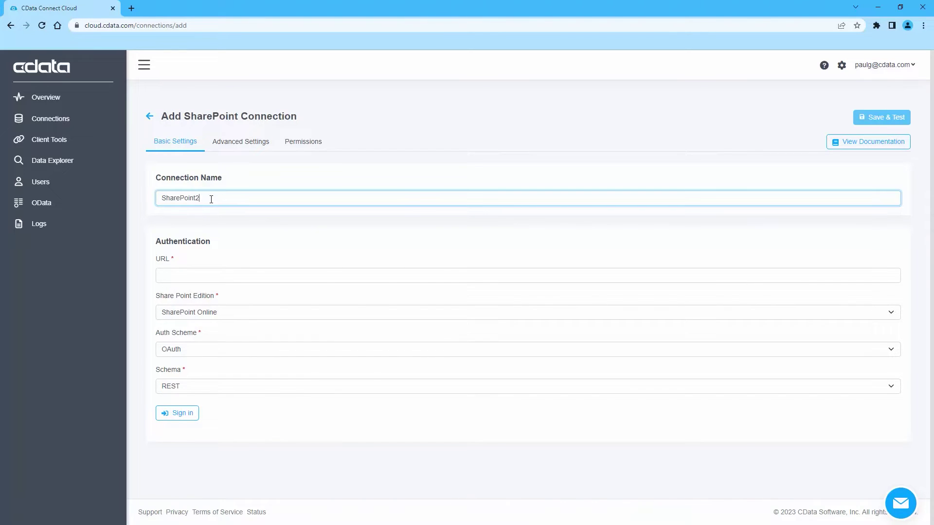
type("-Salesforce")
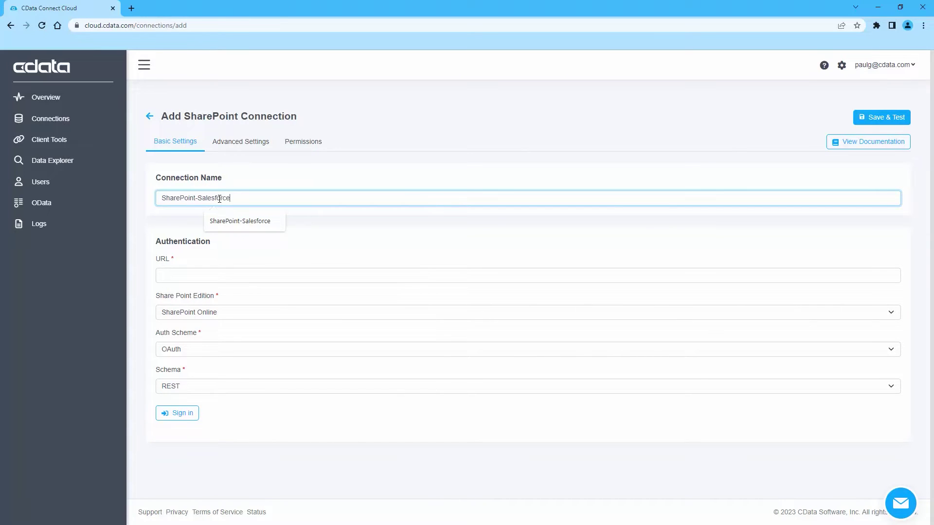
- Paste the SharePoint site URL and set the Auth Scheme to Basic
right_click(176, 275)
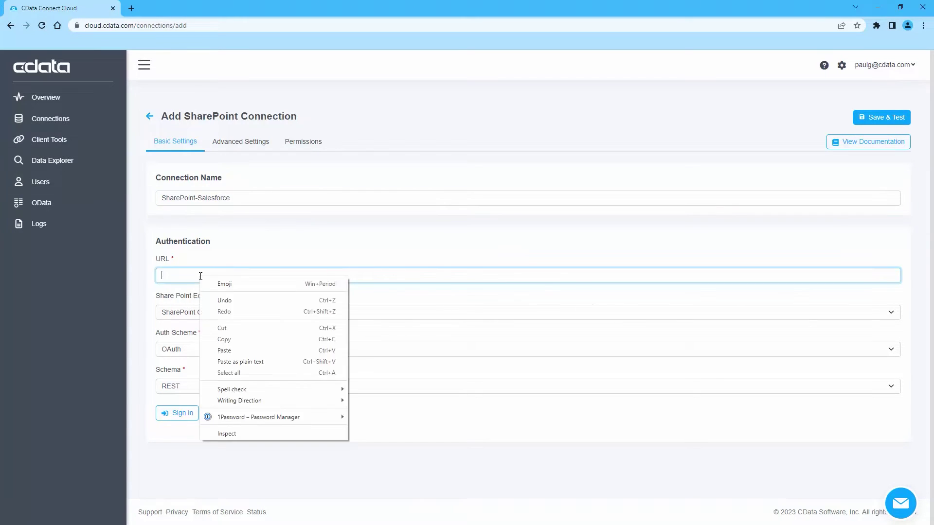
left_click(236, 351)
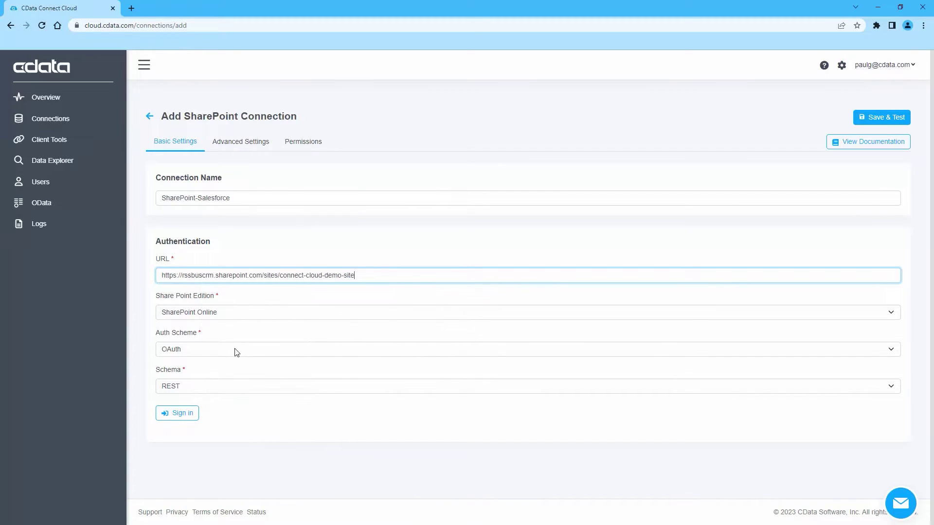
left_click(199, 352)
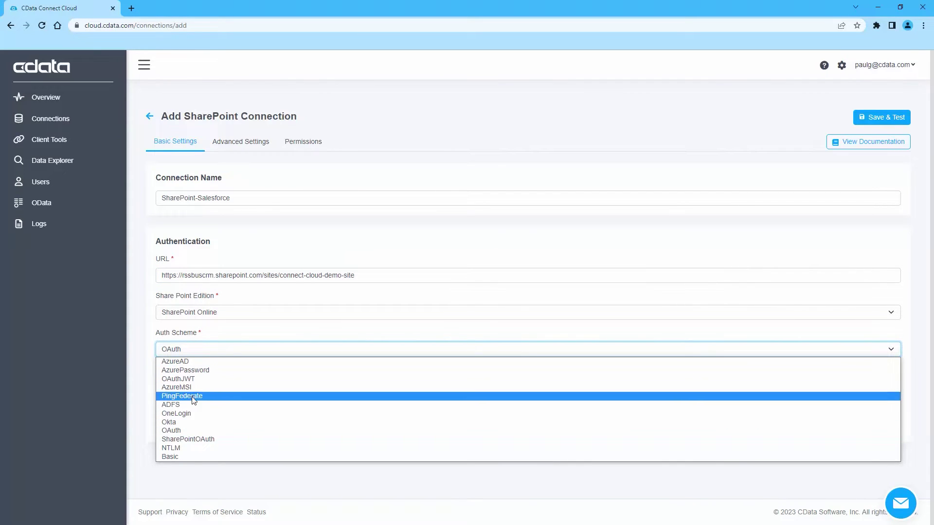
left_click(192, 457)
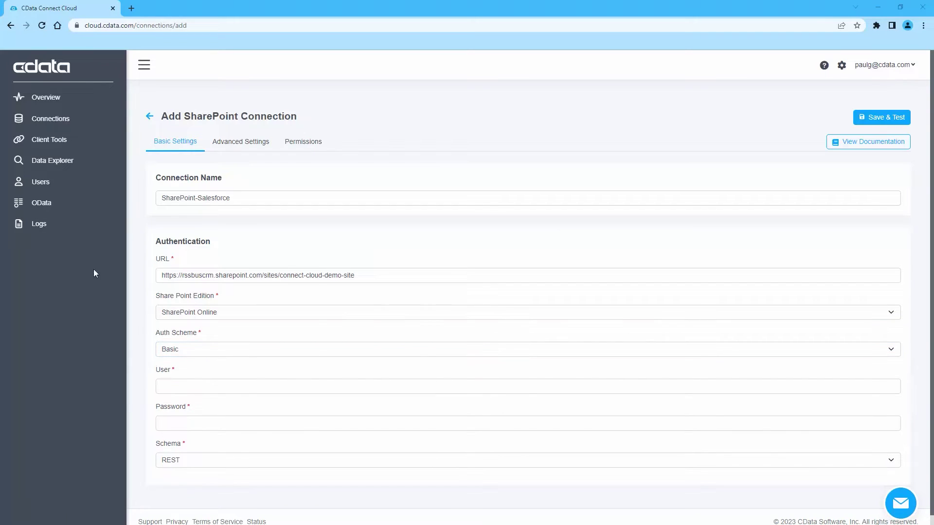
- Paste the account user name and password, and set the Schema to SOAP
right_click(170, 386)
left_click(197, 293)
right_click(195, 291)
left_click(195, 292)
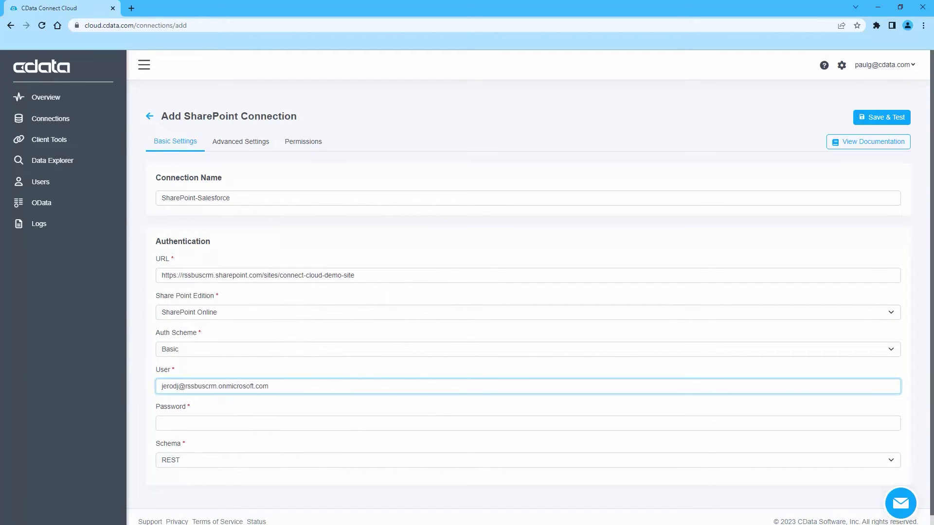
right_click(187, 422)
left_click(210, 332)
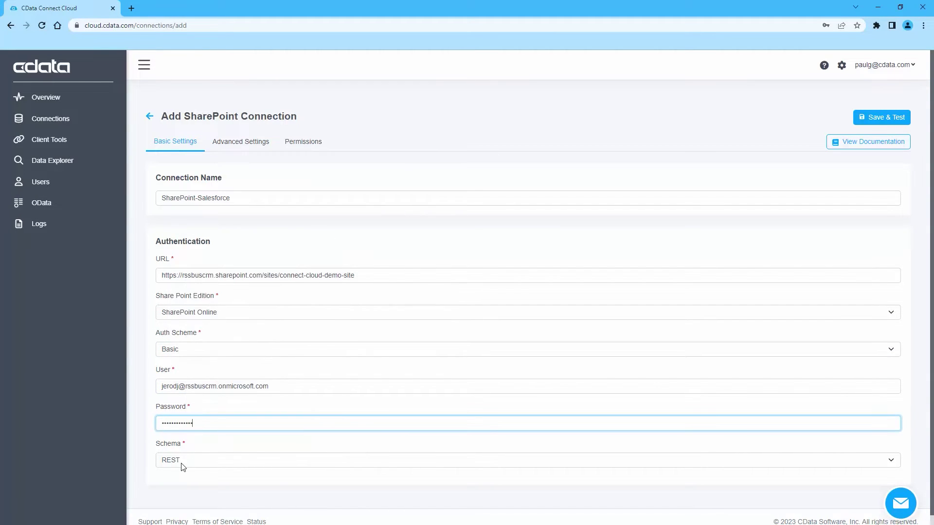
left_click(182, 460)
left_click(182, 480)
- Save and test SharePoint-Salesforce, then give one user Insert, Update and Delete permissions and save again
left_click(879, 121)
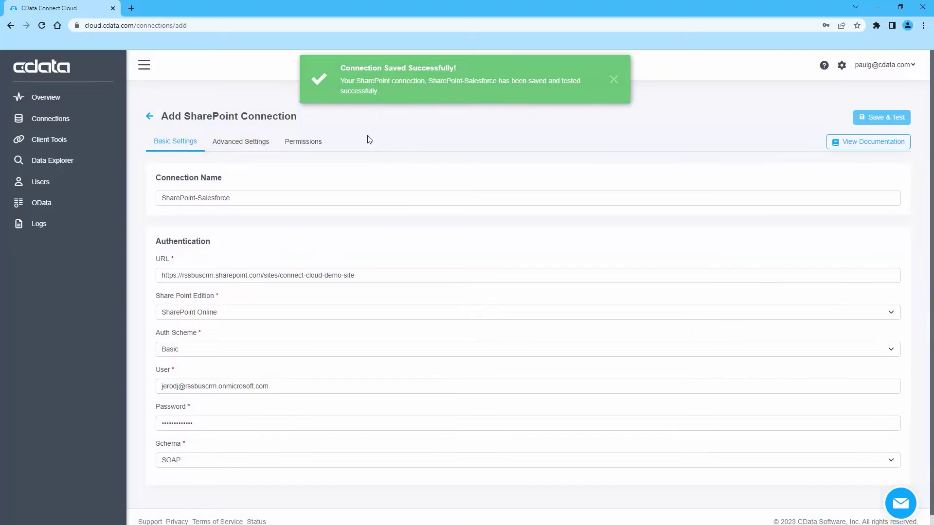
left_click(304, 145)
scroll(341, 272, "down", 1)
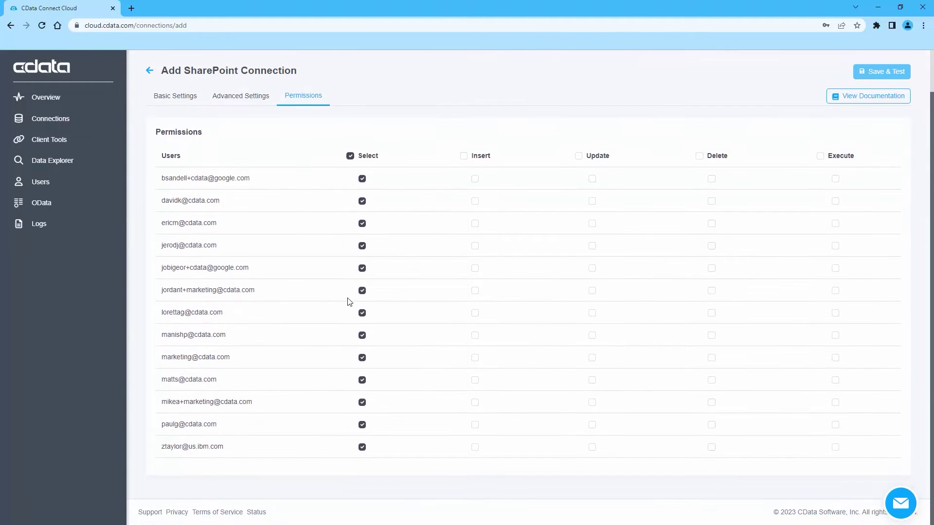
left_click(476, 426)
left_click(592, 425)
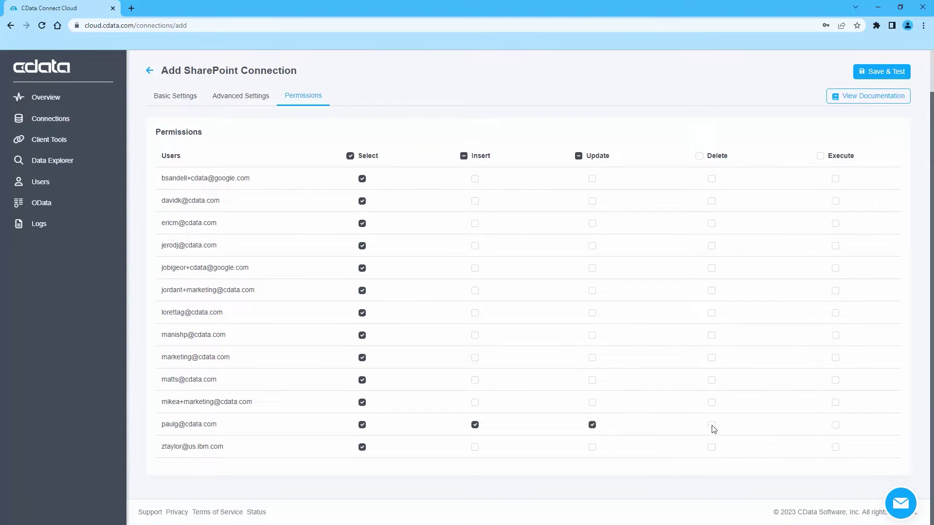
left_click(712, 426)
left_click(879, 71)
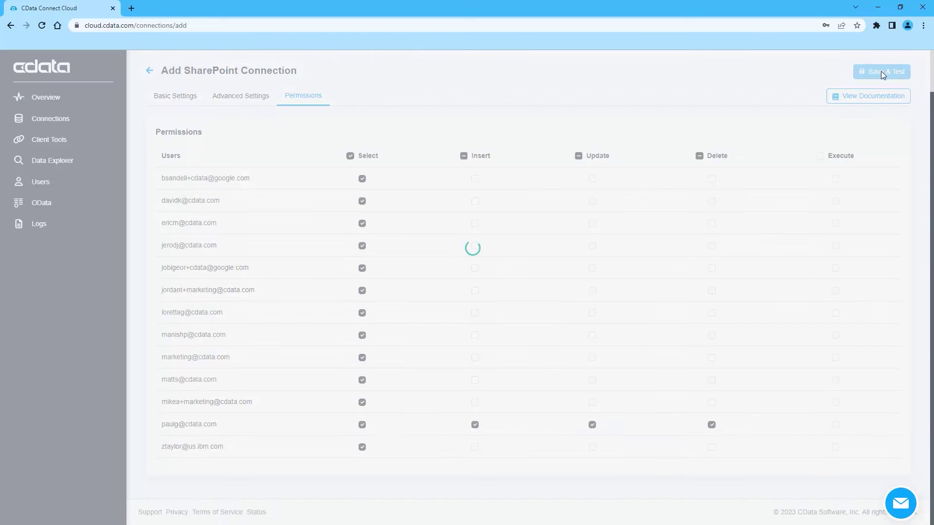
scroll(511, 233, "up", 1)
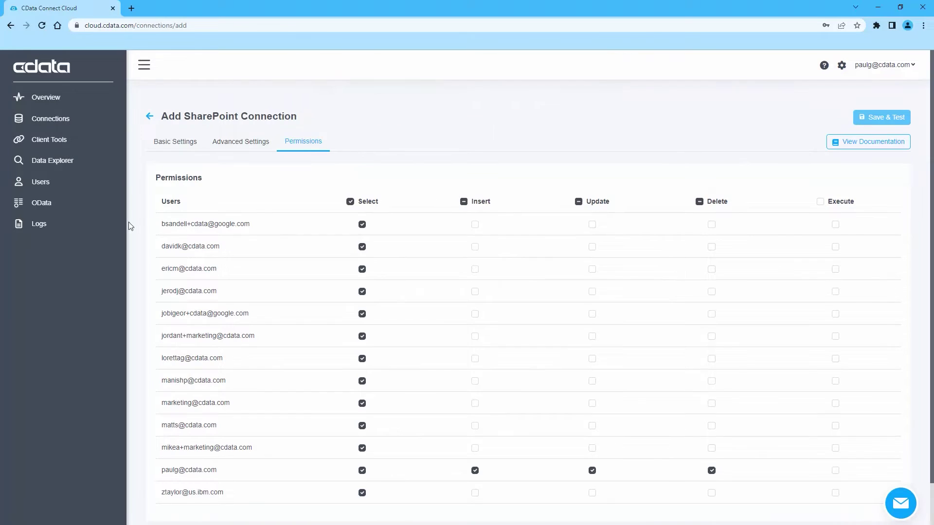
- Add the Account table from the SharePoint-Salesforce connection to the OData entity sets
left_click(41, 203)
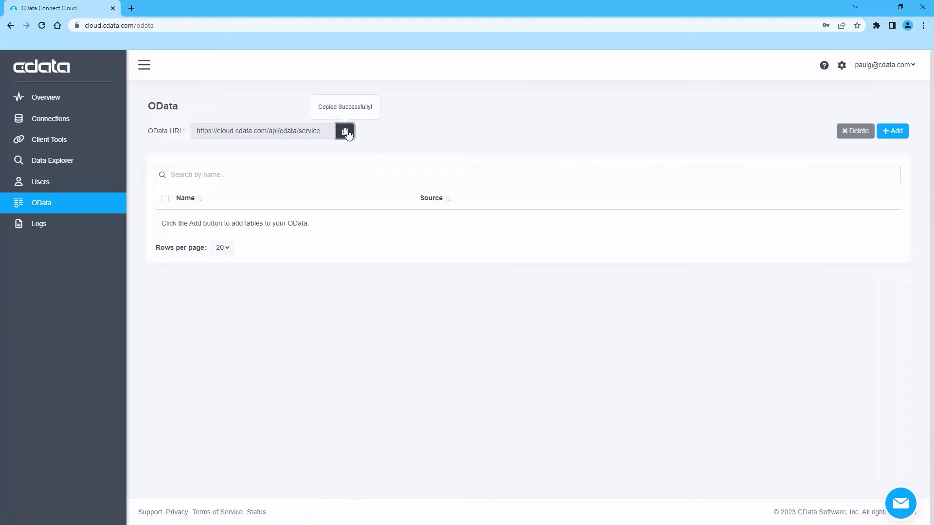
left_click(900, 131)
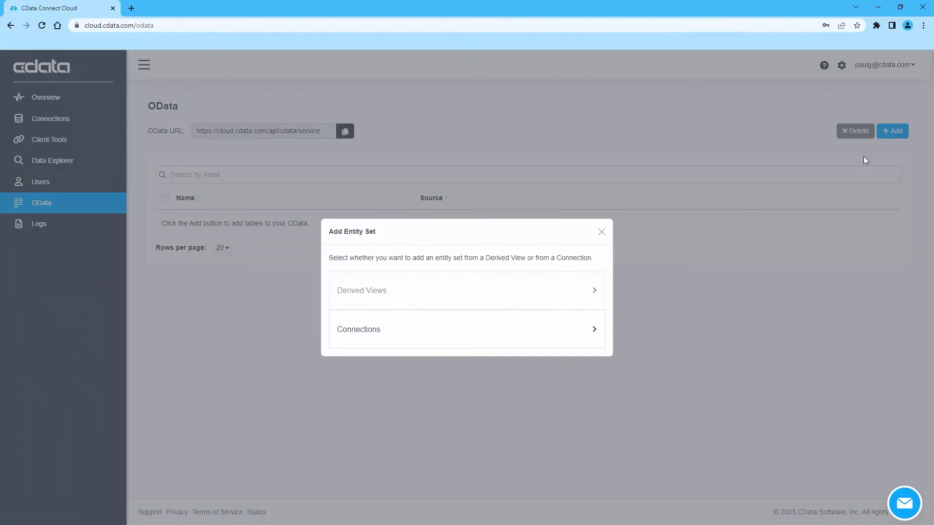
left_click(442, 313)
left_click(360, 339)
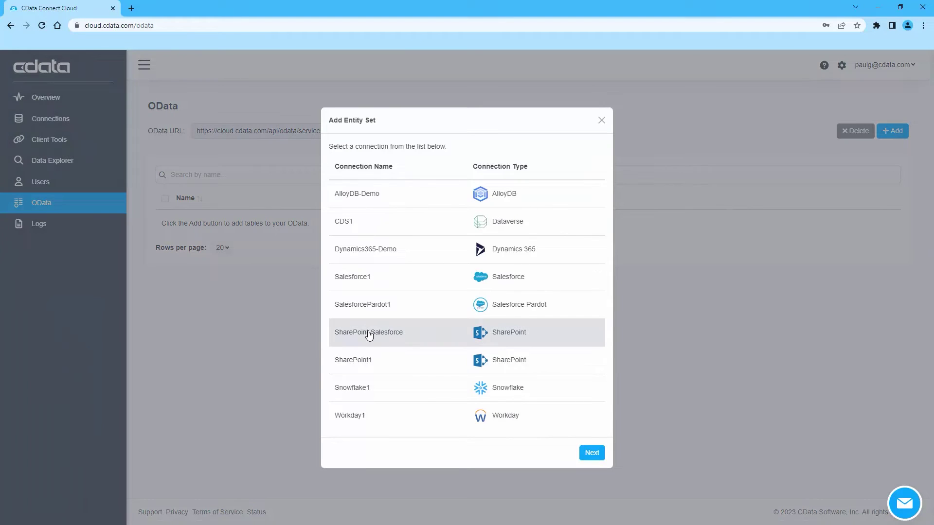
left_click(597, 453)
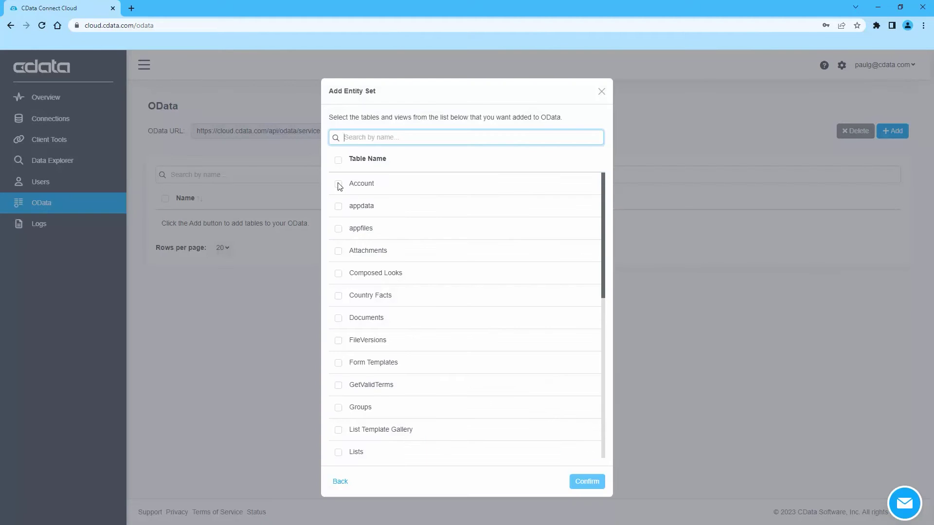
left_click(339, 184)
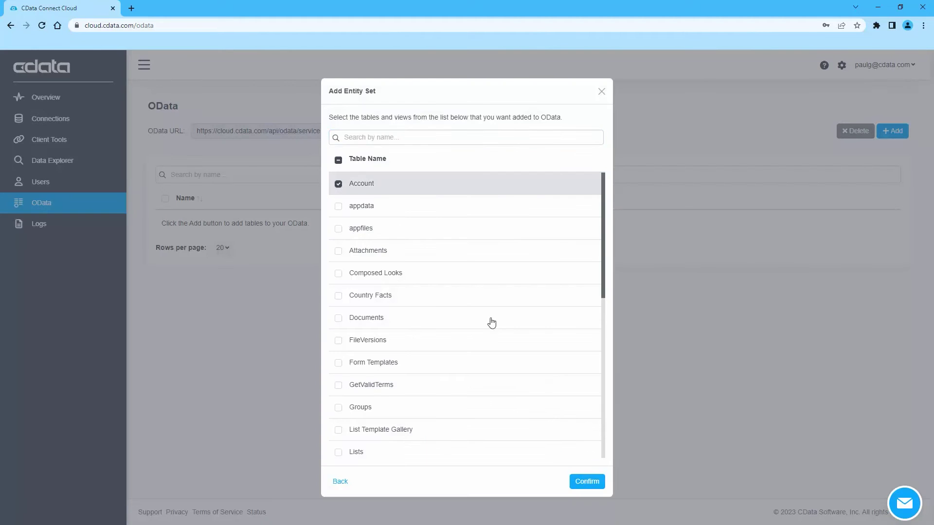
left_click(588, 481)
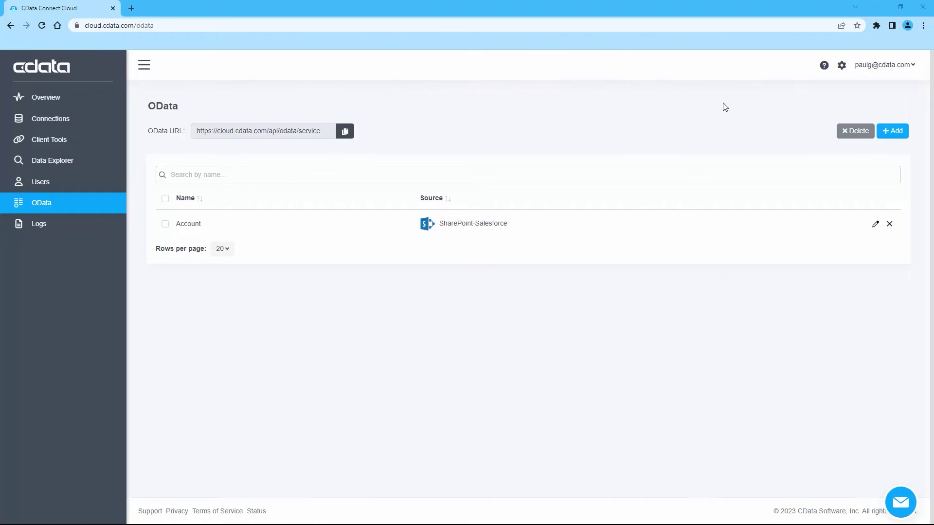
- Create a personal access token named SharePoint-Salesforce and copy its value
left_click(841, 65)
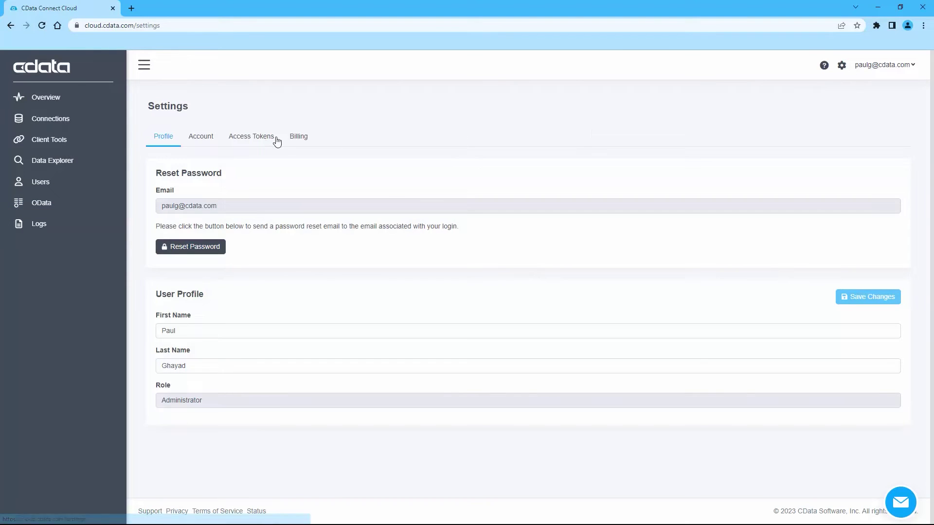
left_click(261, 138)
left_click(858, 176)
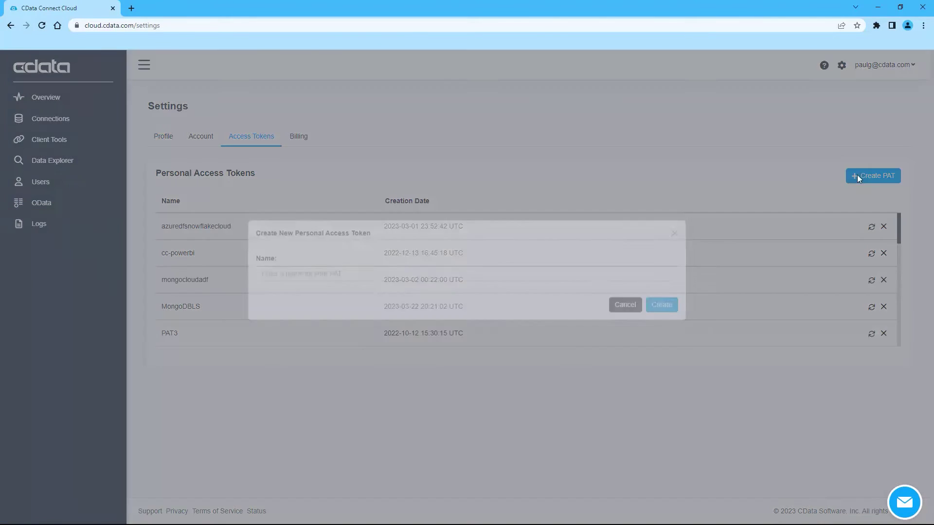
left_click(389, 291)
type("S")
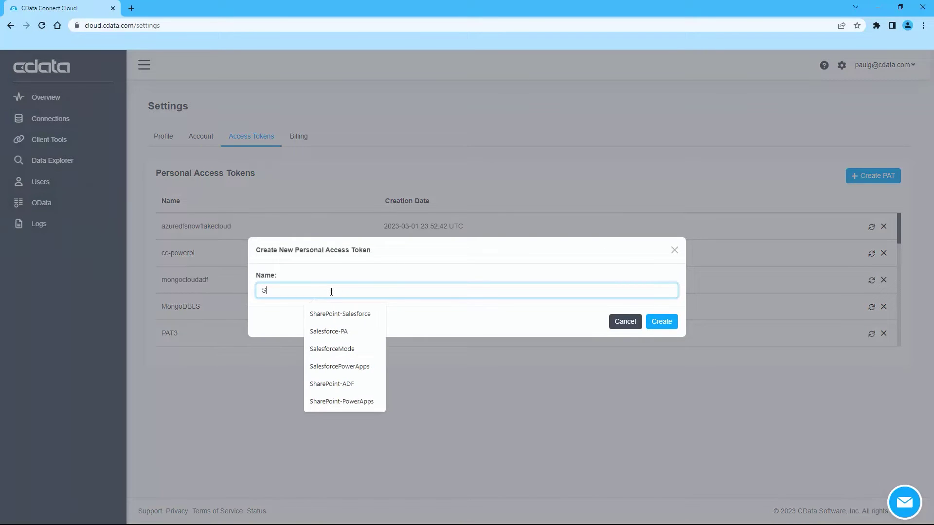
type("harePoint-")
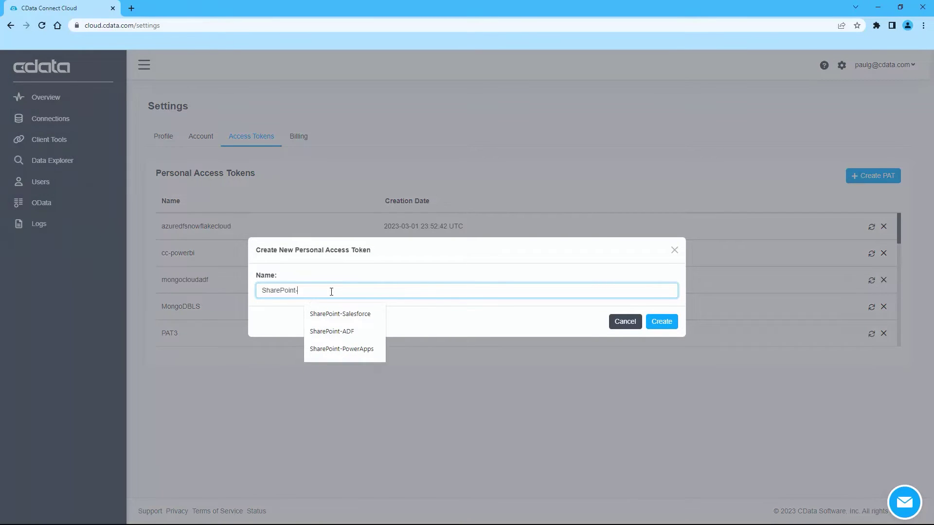
type("Salesforce-New")
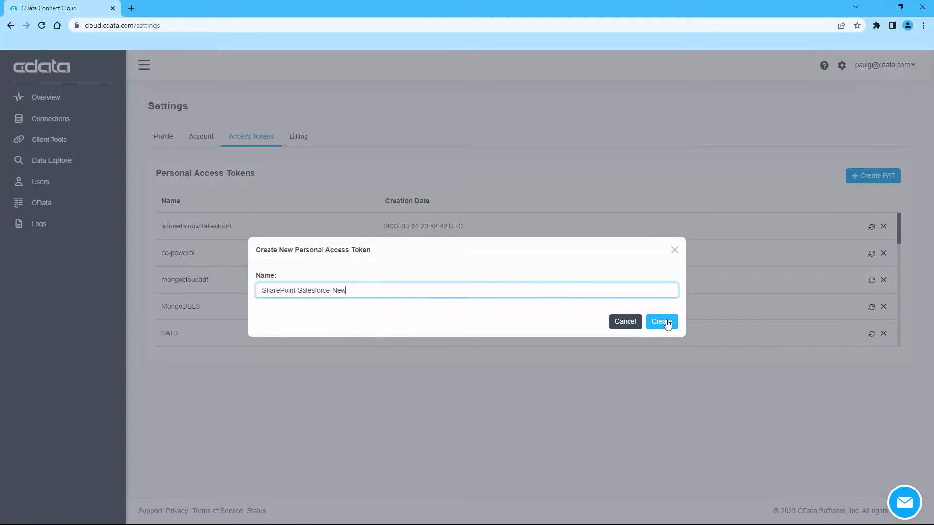
left_click(662, 322)
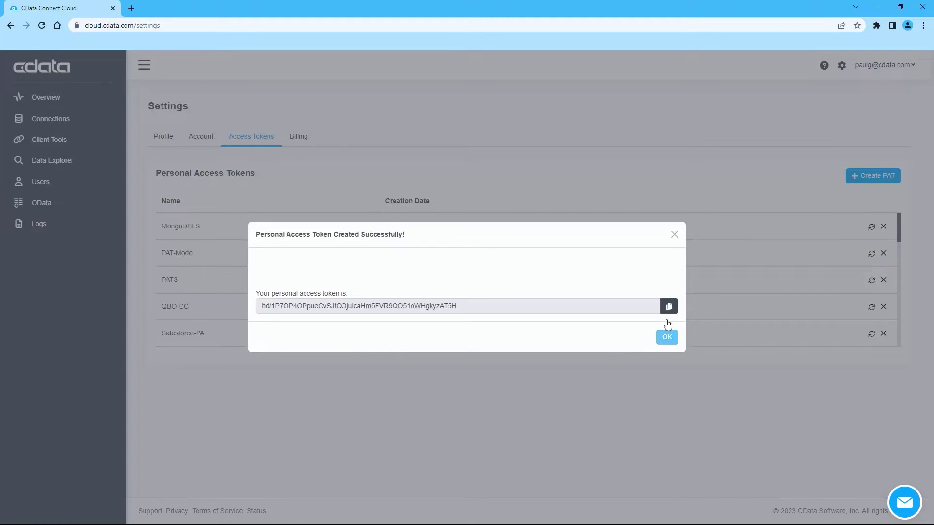
left_click(669, 307)
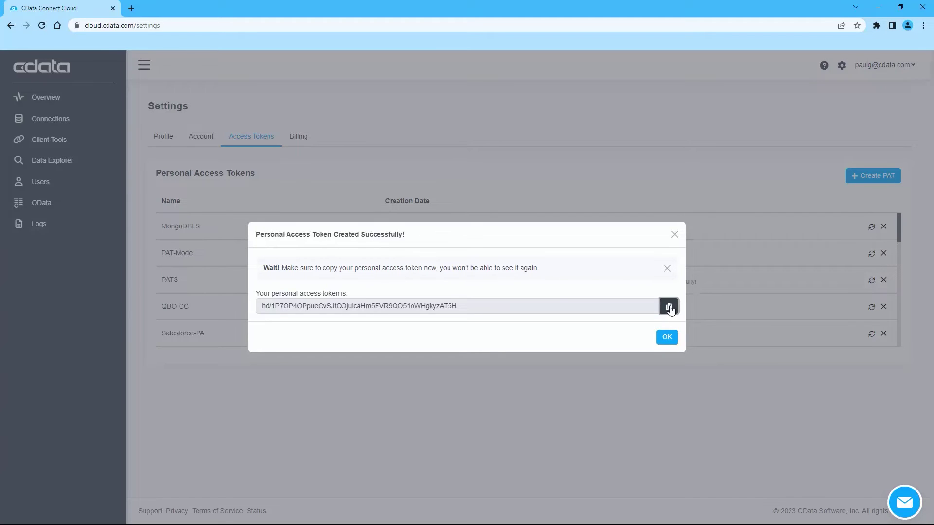
left_click(667, 337)
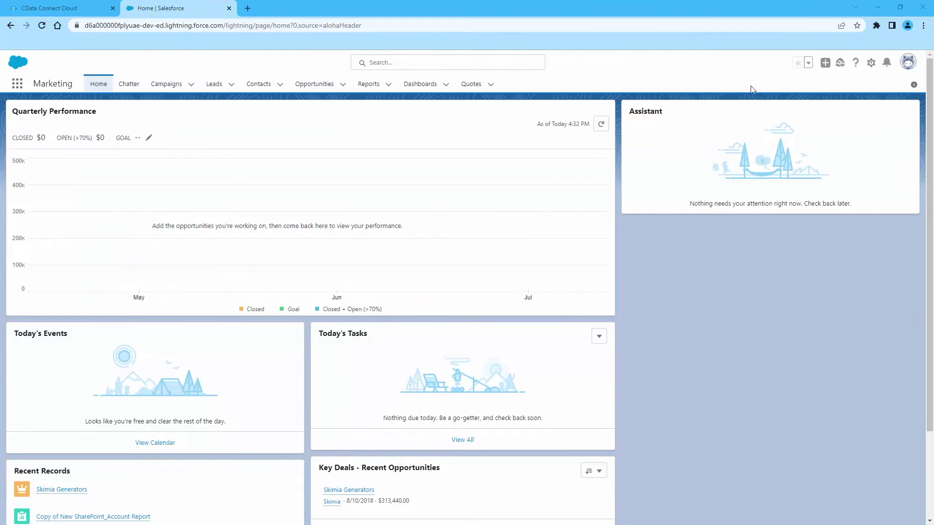
- Open Salesforce Setup in a new tab and go to Integrations > External Data Sources
left_click(871, 62)
left_click(832, 90)
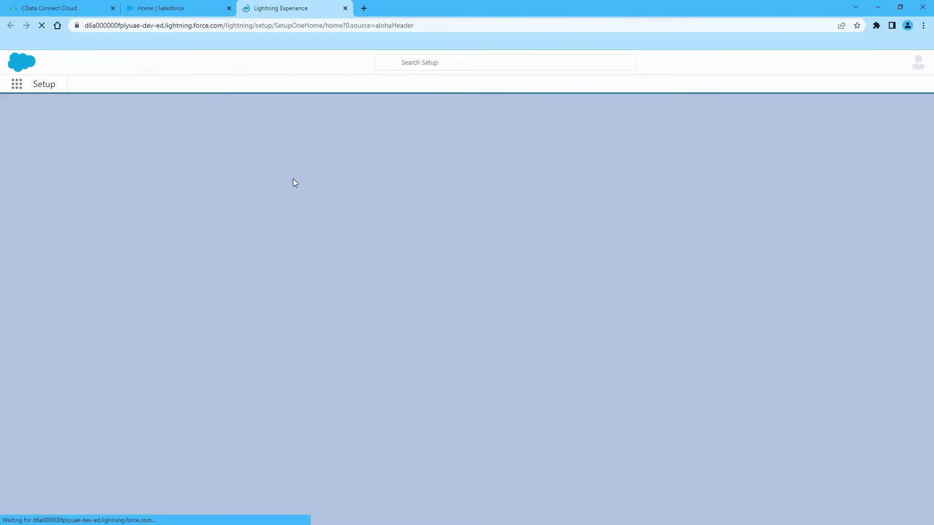
scroll(49, 272, "down", 4)
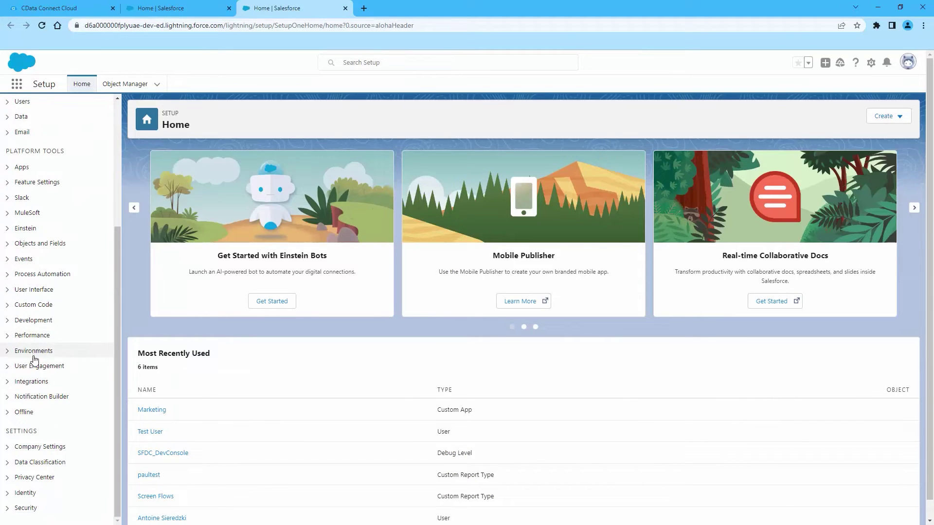
left_click(30, 381)
scroll(46, 384, "down", 3)
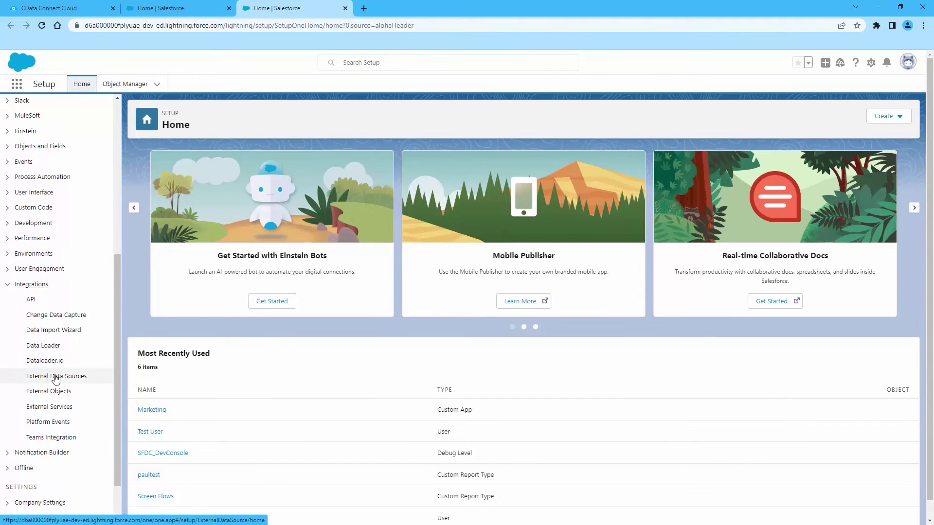
left_click(56, 377)
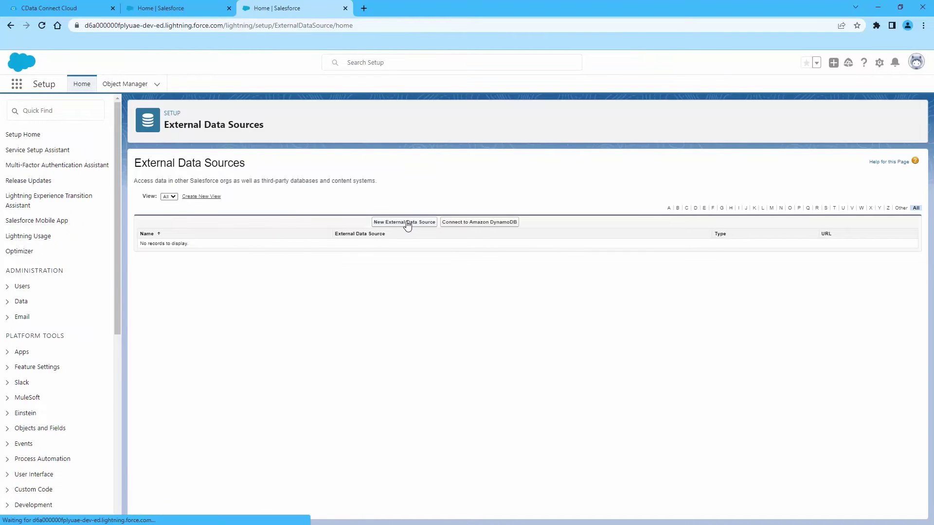
- Start a new external data source labelled SharePoint-CC with type Salesforce Connect: OData 4.0
left_click(407, 225)
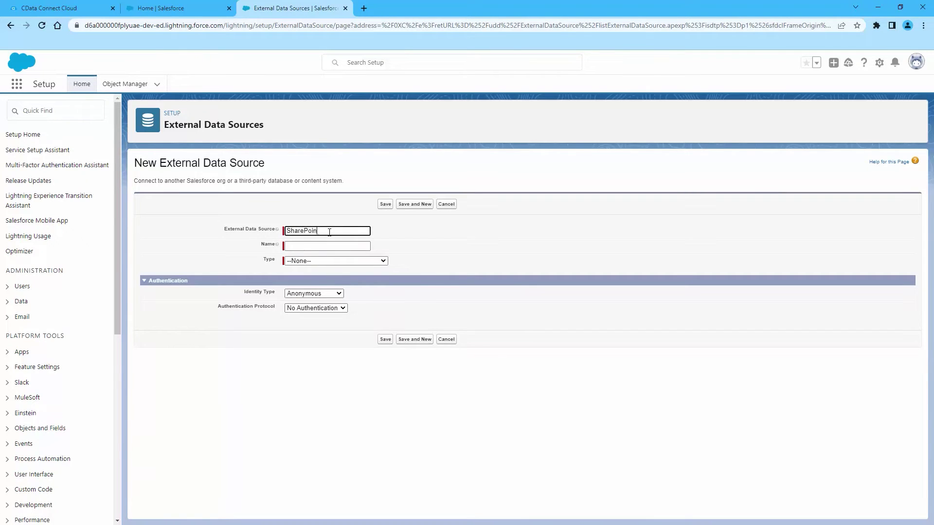
key("Tab")
left_click(346, 261)
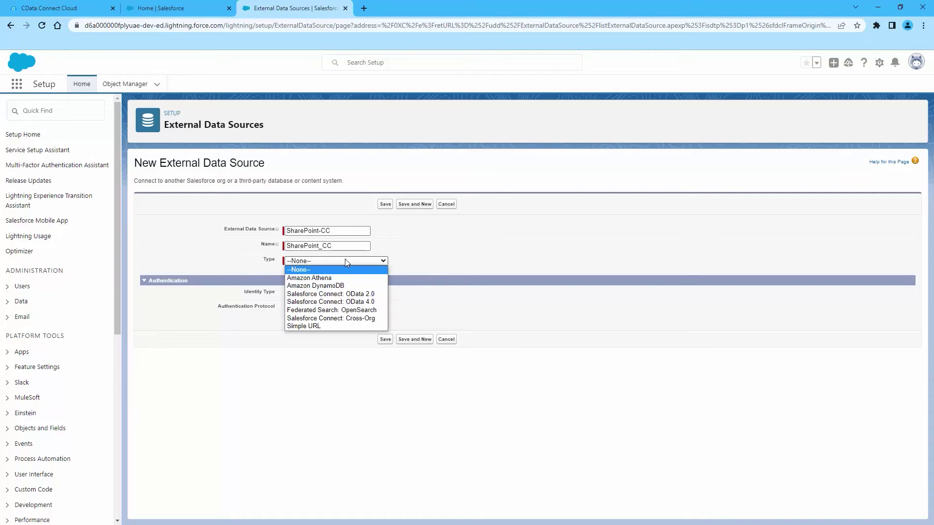
left_click(349, 301)
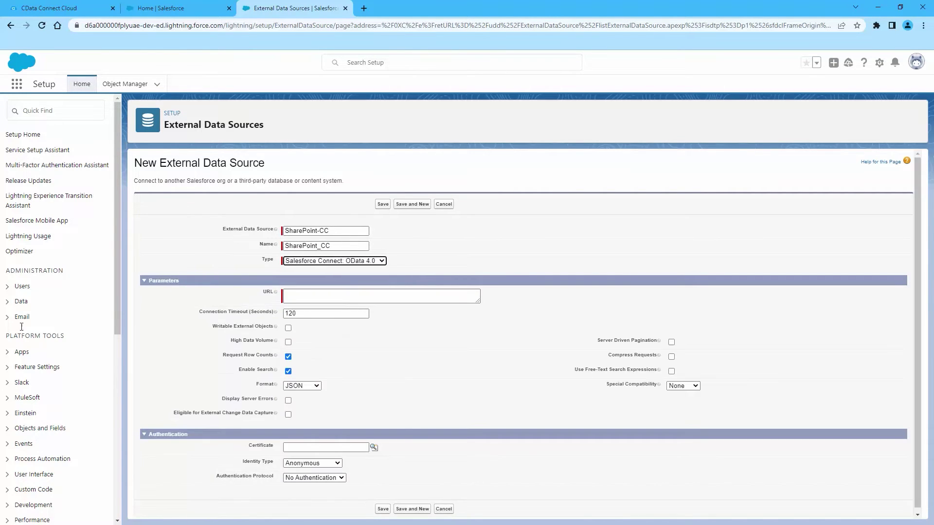
- Paste the CData OData URL, enable writable external objects, and use Named Principal with Password Authentication
left_click(315, 297)
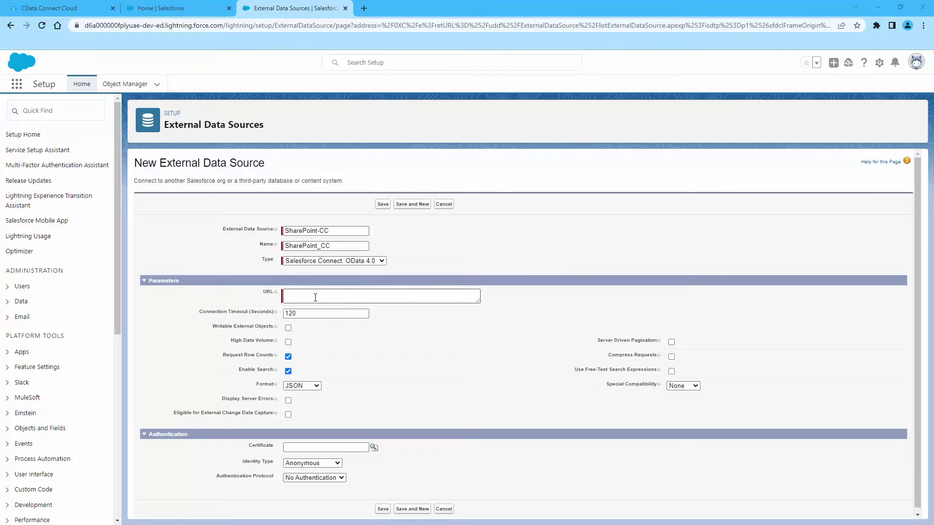
right_click(315, 297)
left_click(347, 372)
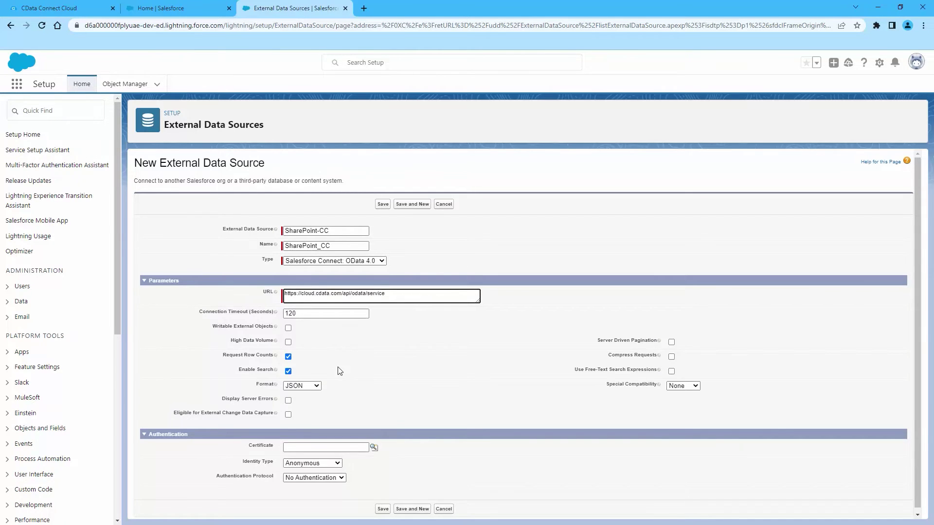
left_click(288, 328)
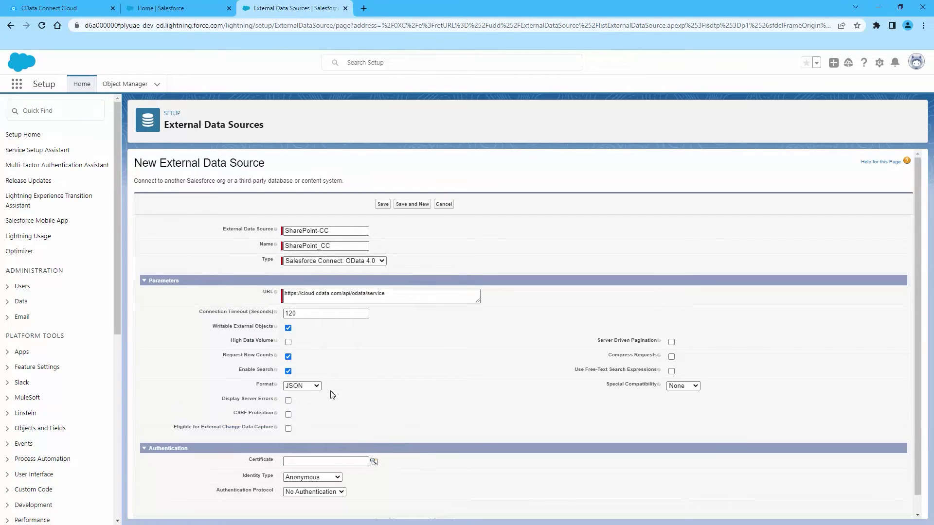
left_click(313, 477)
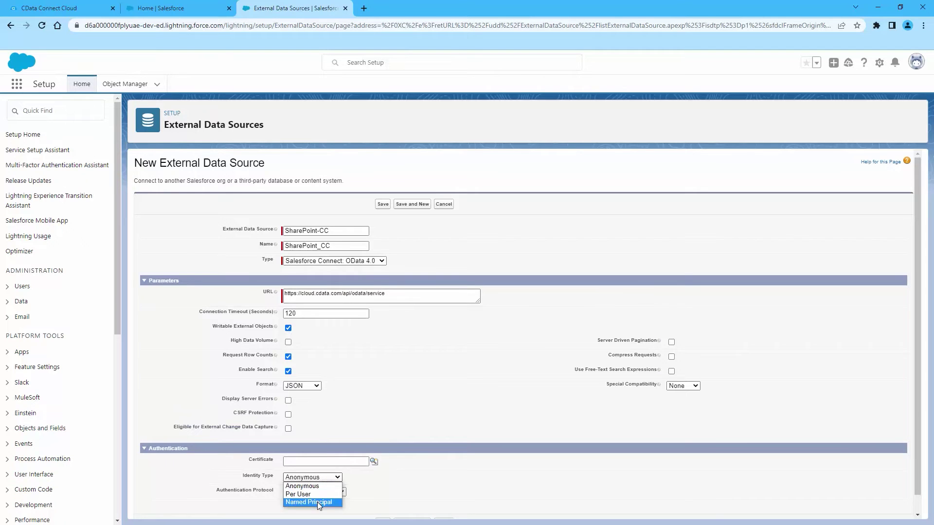
left_click(317, 502)
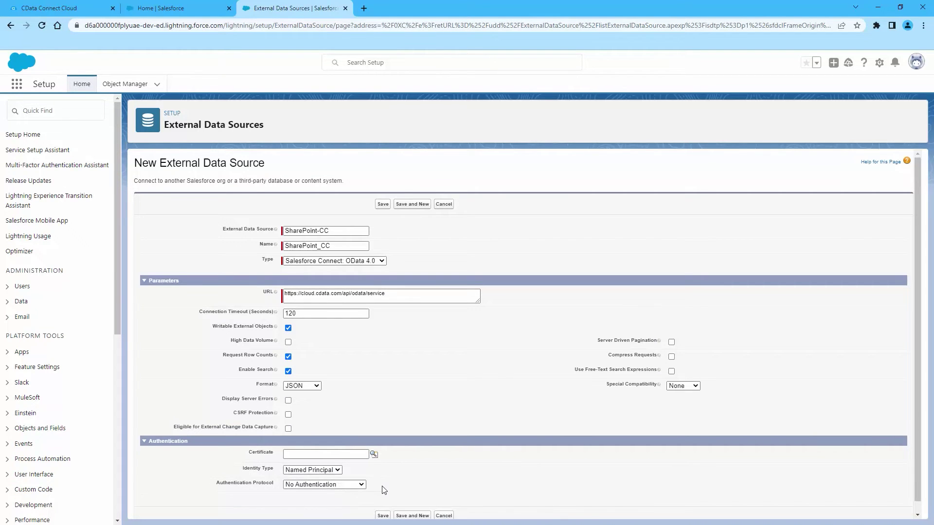
left_click(341, 487)
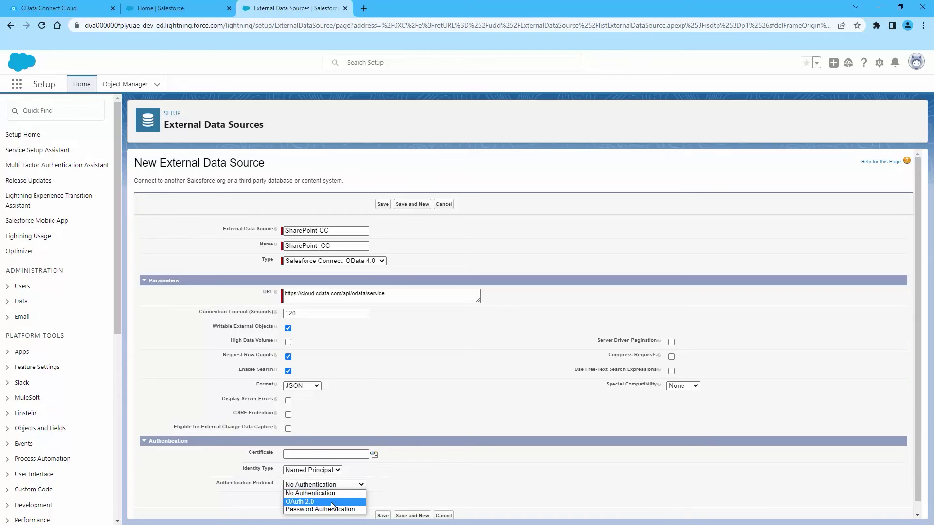
left_click(346, 507)
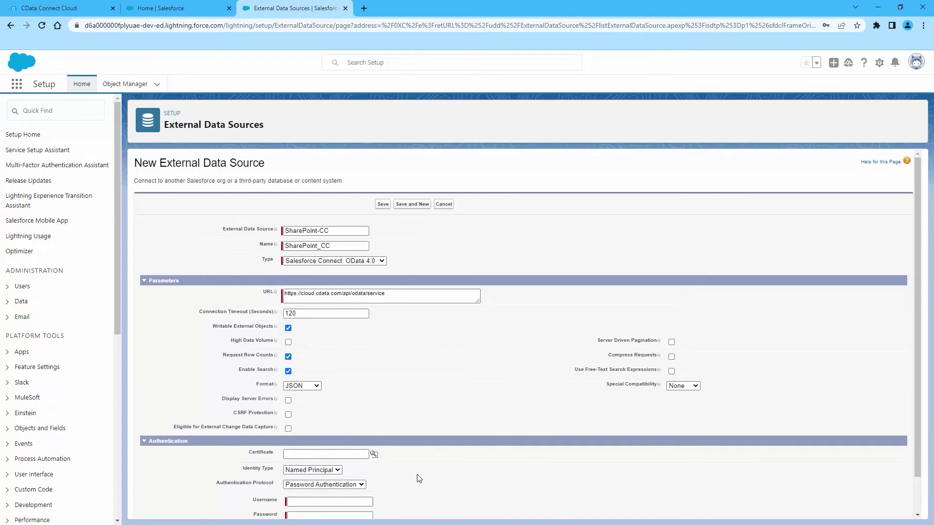
- Enter the account username and paste the password, then save the SharePoint-CC data source
scroll(417, 472, "down", 1)
left_click(343, 461)
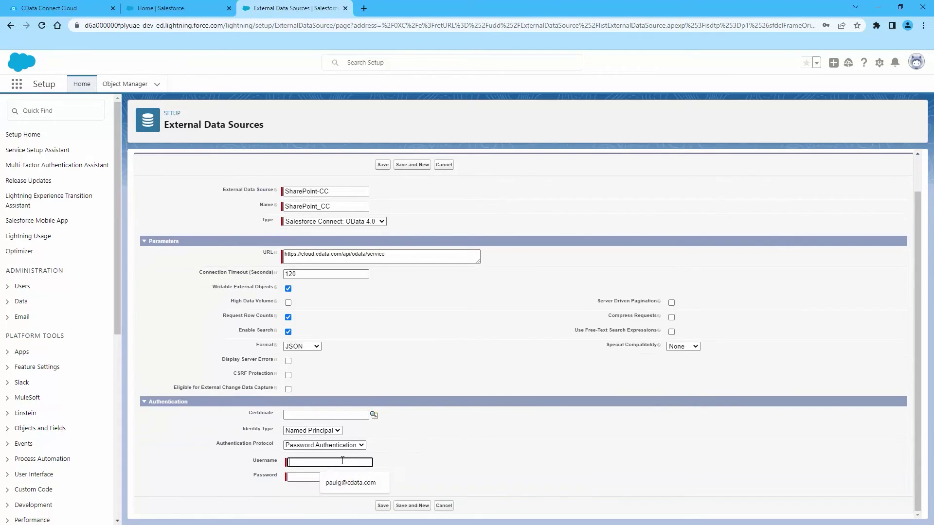
left_click(330, 475)
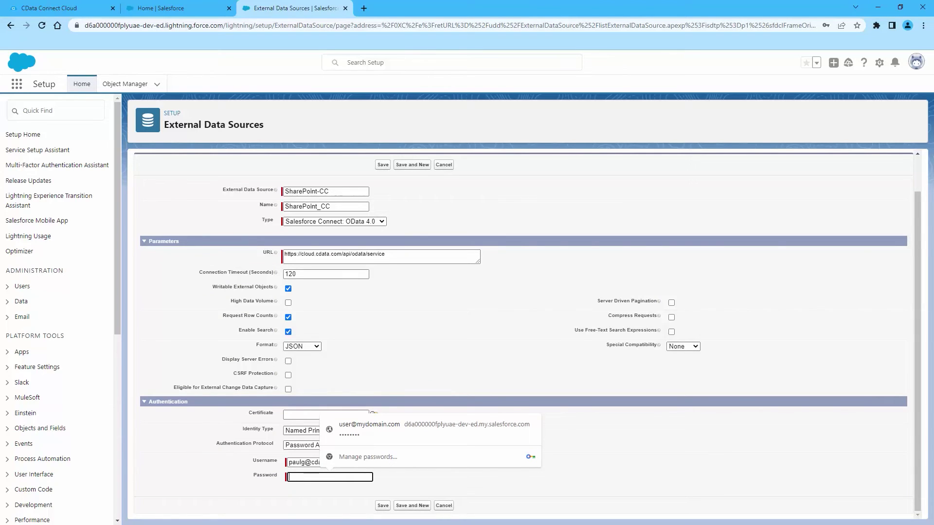
key("alt+Tab")
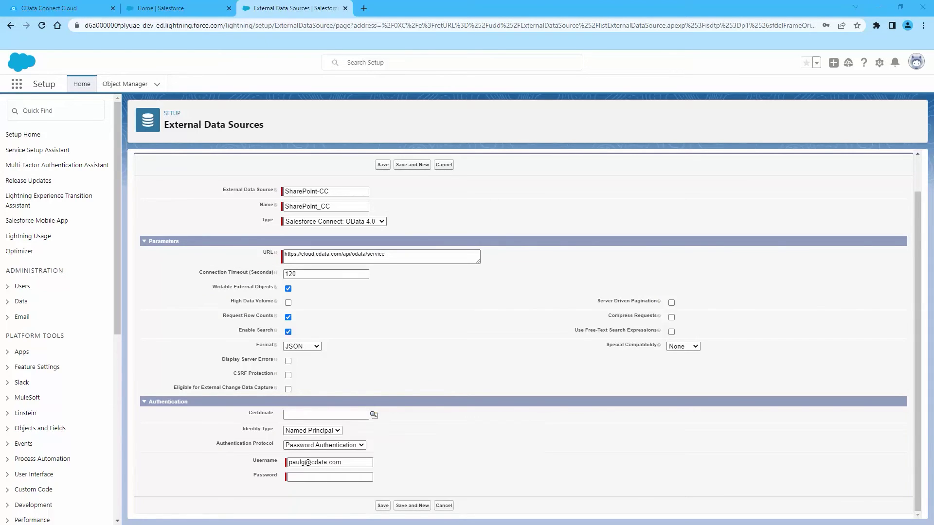
right_click(306, 476)
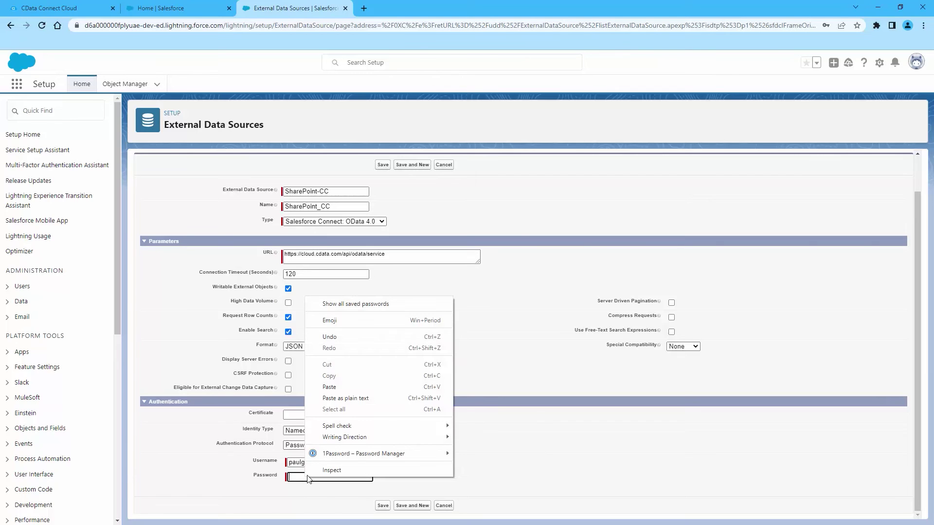
left_click(335, 387)
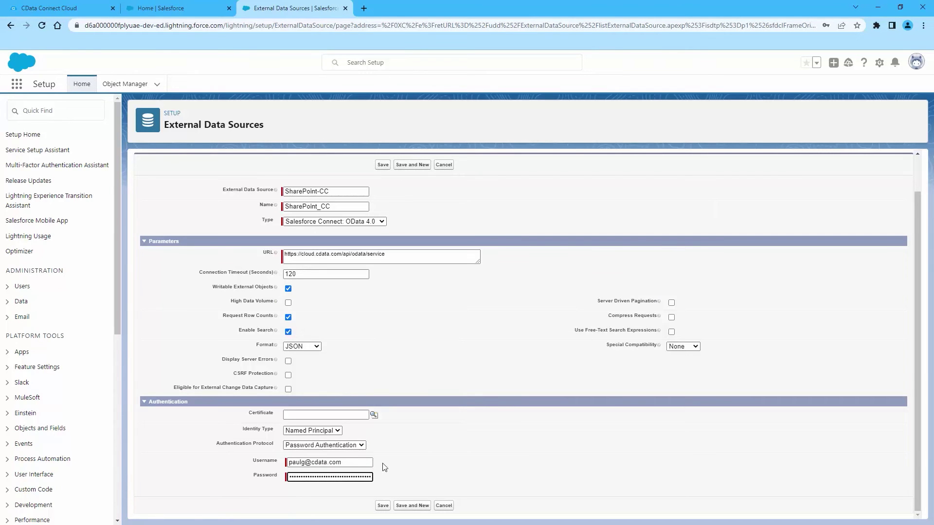
left_click(383, 506)
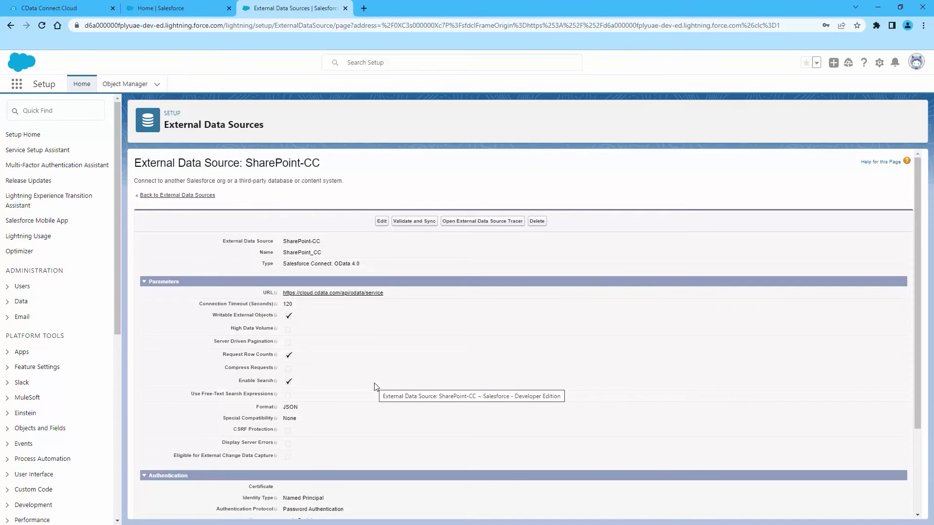
- Validate SharePoint-CC and rename the Account external object to SharePoint-Account
left_click(419, 223)
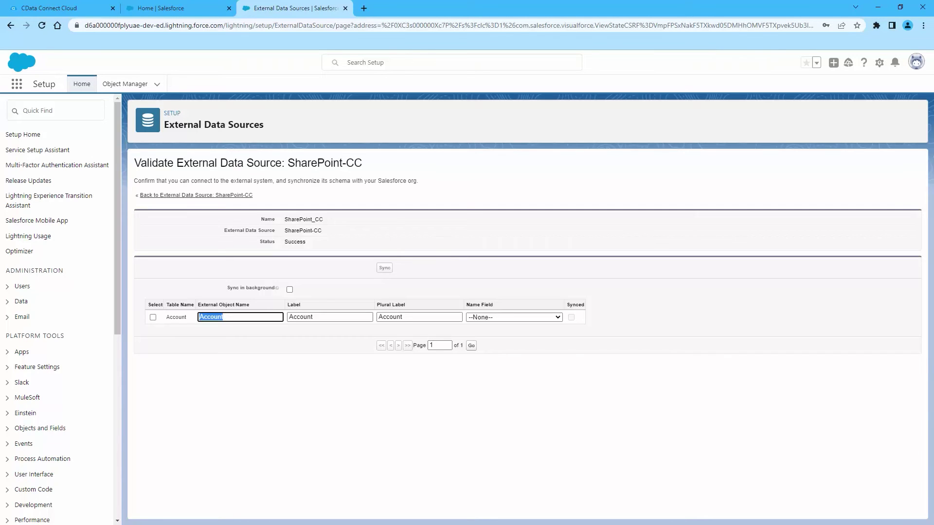
left_click(227, 318)
key("Home")
type("Share")
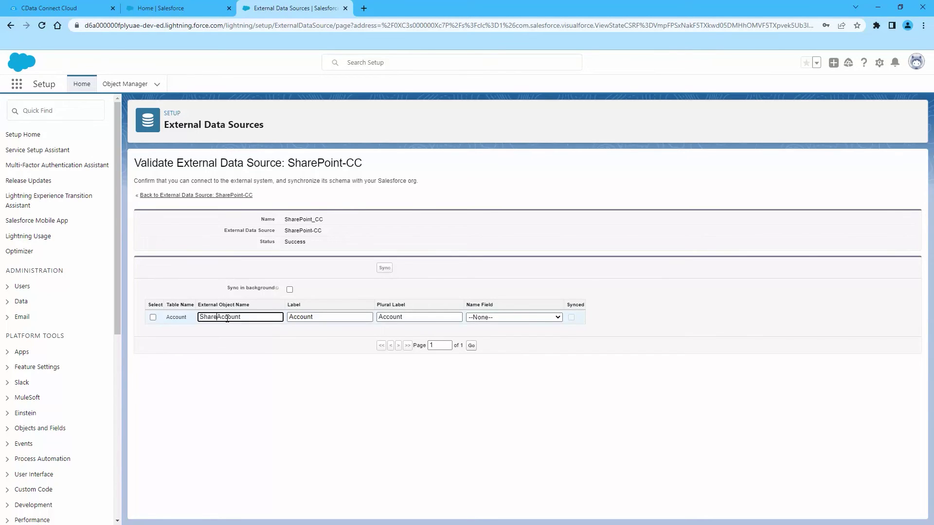
type("Point-")
key("ctrl+shift+Left")
key("ctrl+shift+Left")
key("ctrl+c")
- Prefix the label and plural label with 'SharePoint-', then select Account and sync it
key("Tab")
key("Home")
key("ctrl+v")
key("Tab")
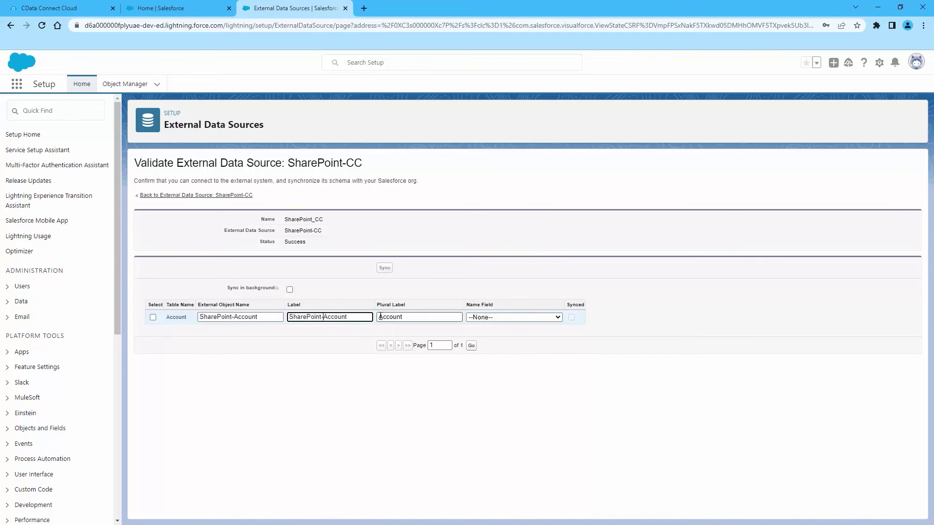
key("Home")
key("ctrl+v")
left_click(153, 317)
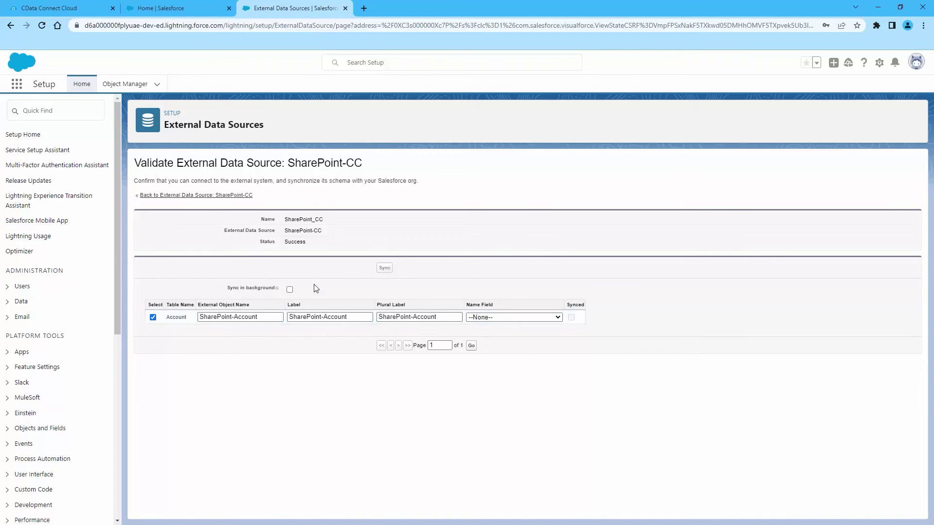
left_click(387, 270)
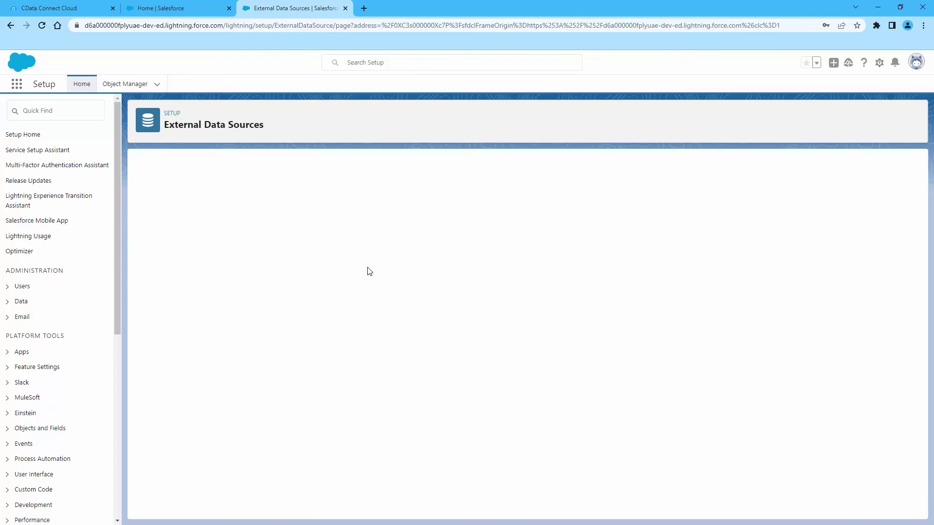
- Create a custom object tab for SharePoint-Account using the Form tab style and save it
left_click(60, 112)
type("tabs")
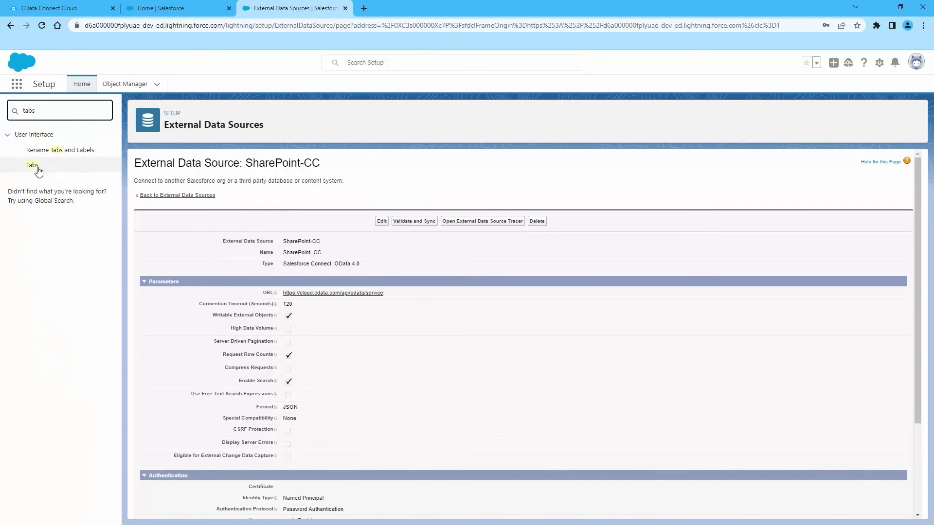
left_click(33, 165)
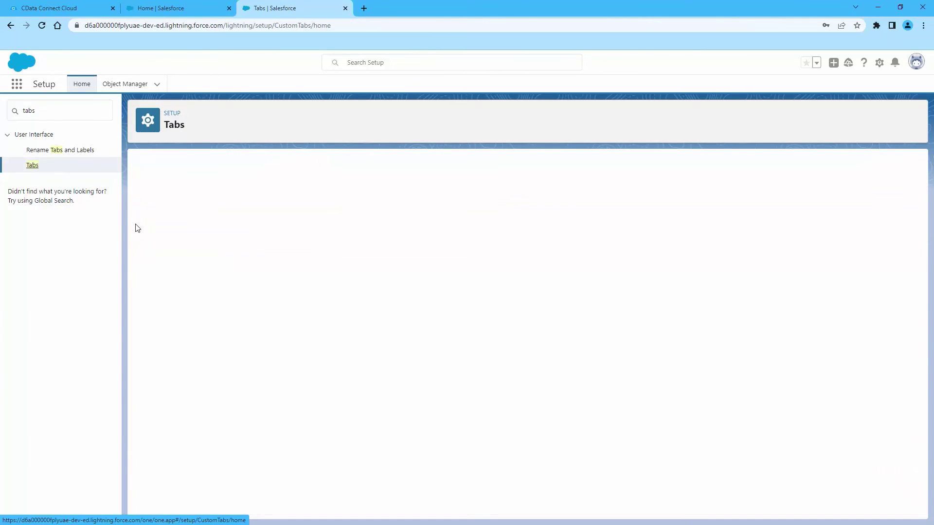
left_click(384, 227)
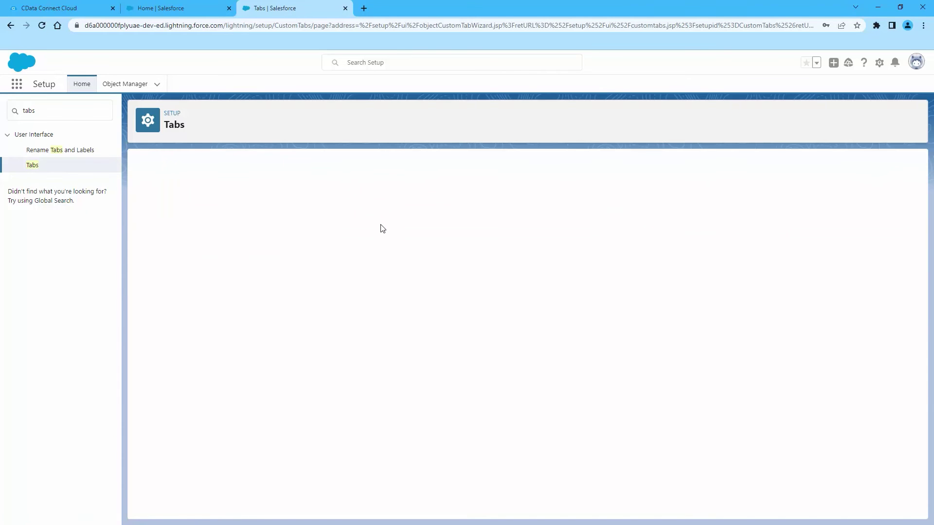
left_click(342, 240)
left_click(321, 254)
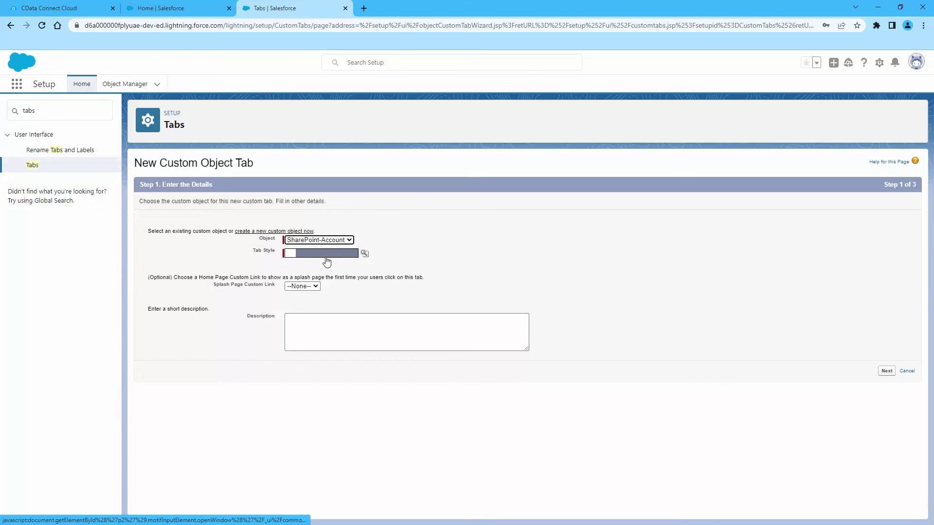
left_click(323, 256)
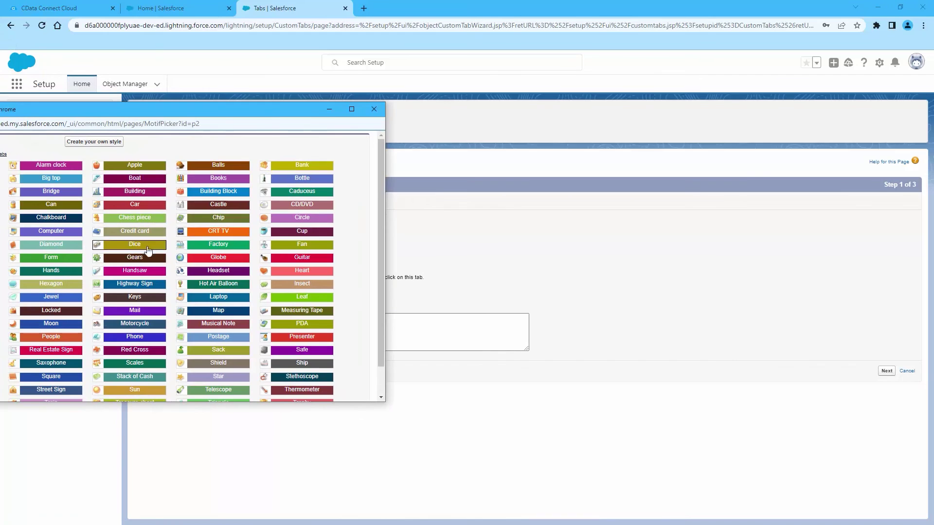
left_click(65, 262)
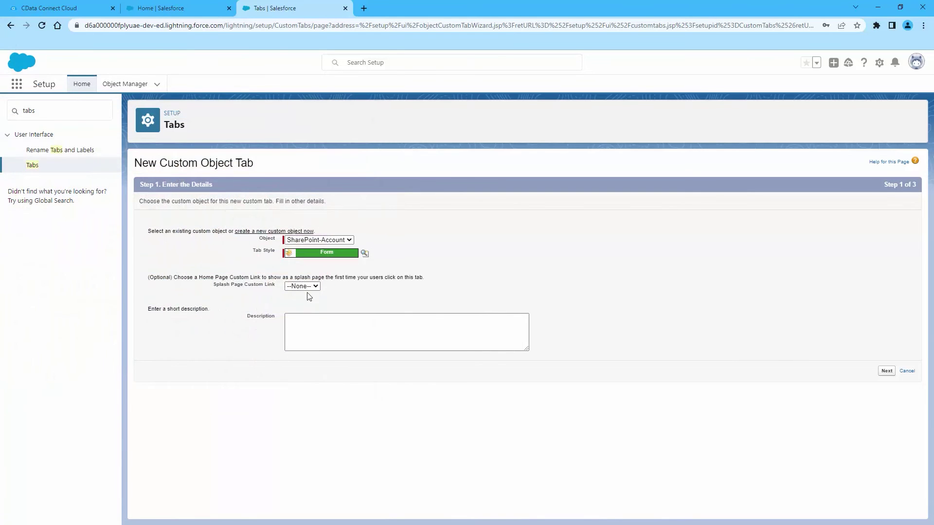
left_click(886, 372)
scroll(837, 414, "down", 6)
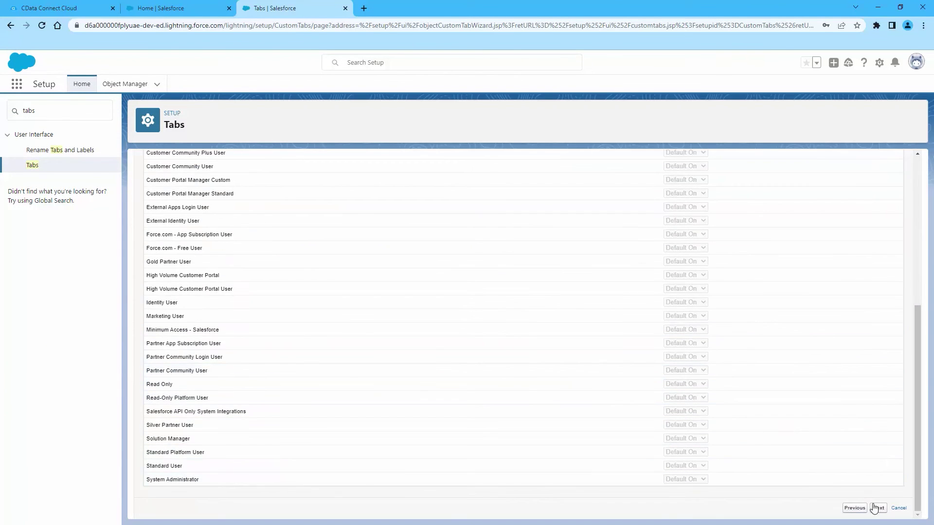
left_click(884, 459)
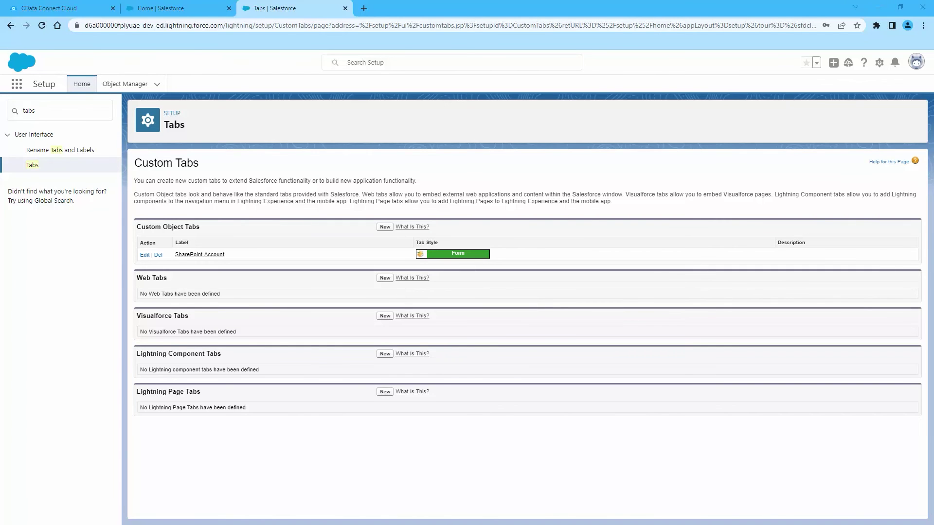
- Open the Marketing app in a new browser tab and list All SharePoint-Account records
left_click(17, 84)
right_click(48, 162)
left_click(92, 171)
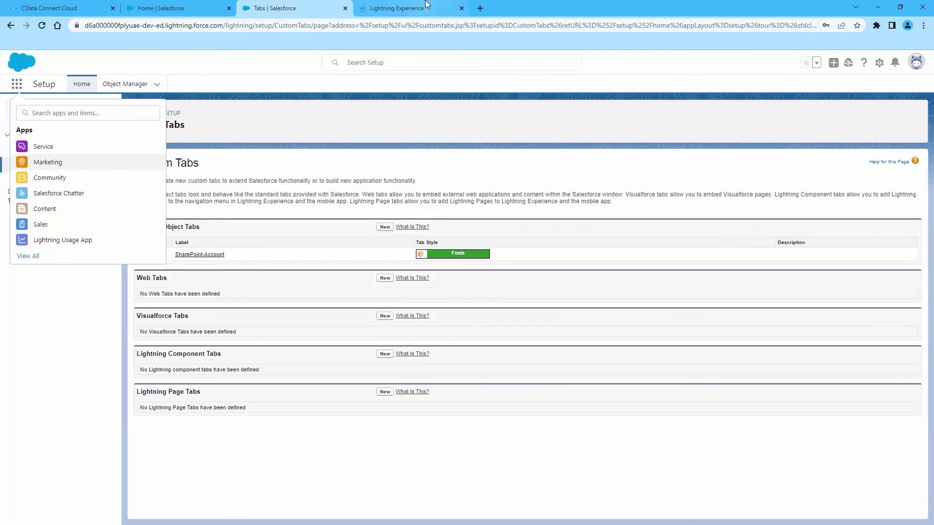
left_click(411, 8)
left_click(546, 86)
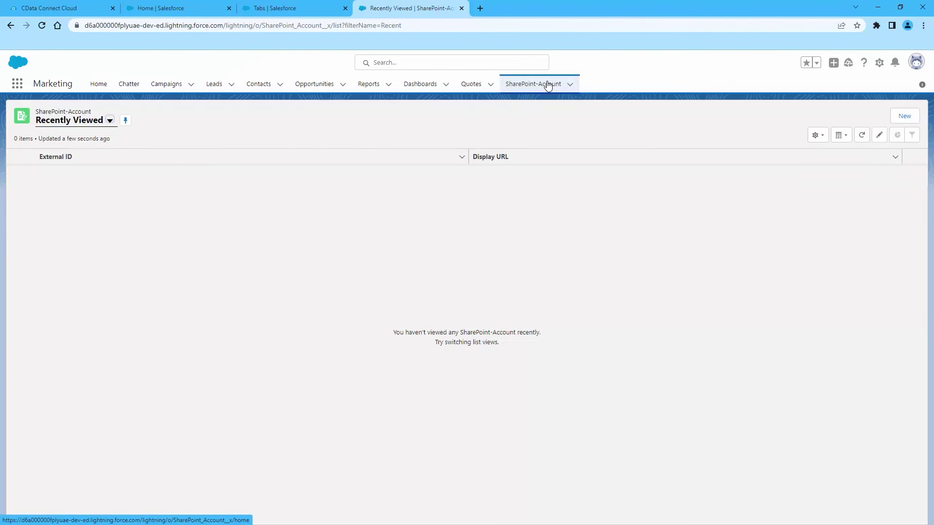
left_click(108, 122)
left_click(54, 154)
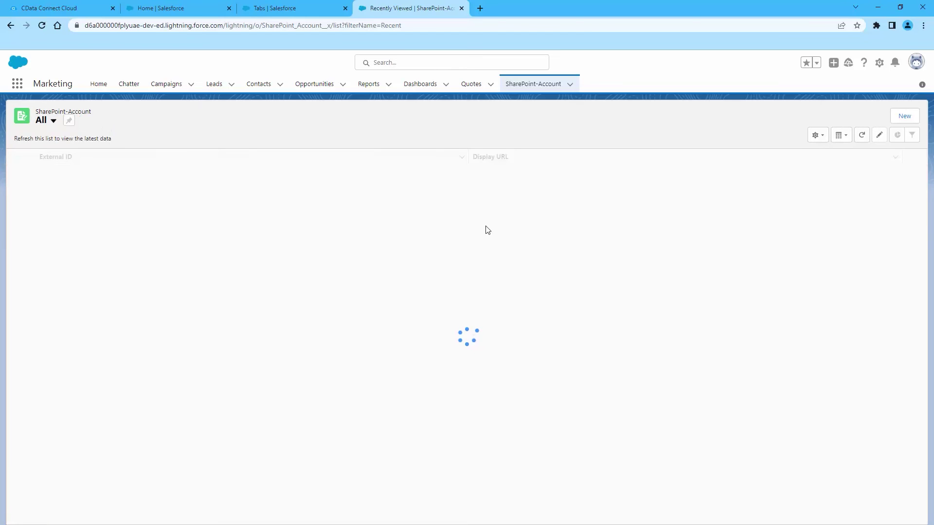